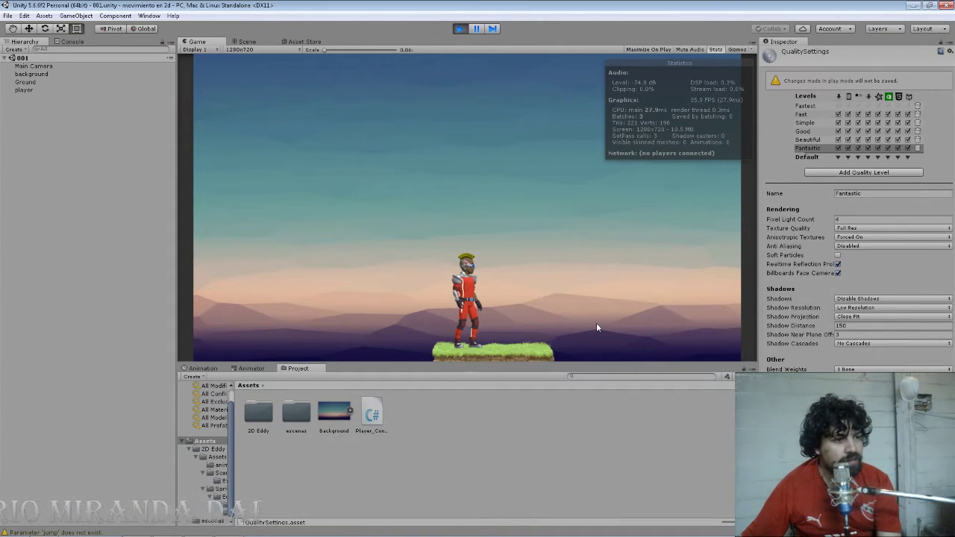
Step: Run the player back and forth across the grass platform with the arrow keys
key("Left")
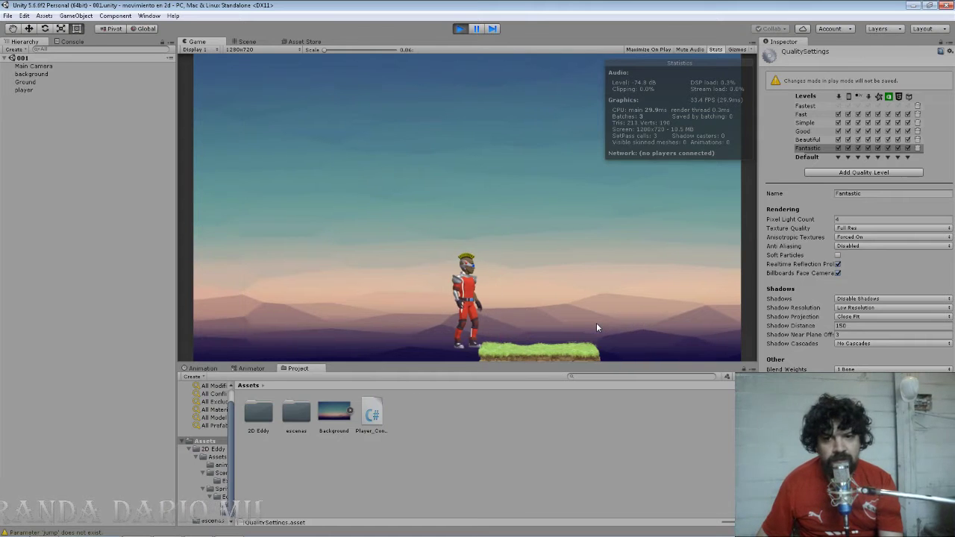
key("Right")
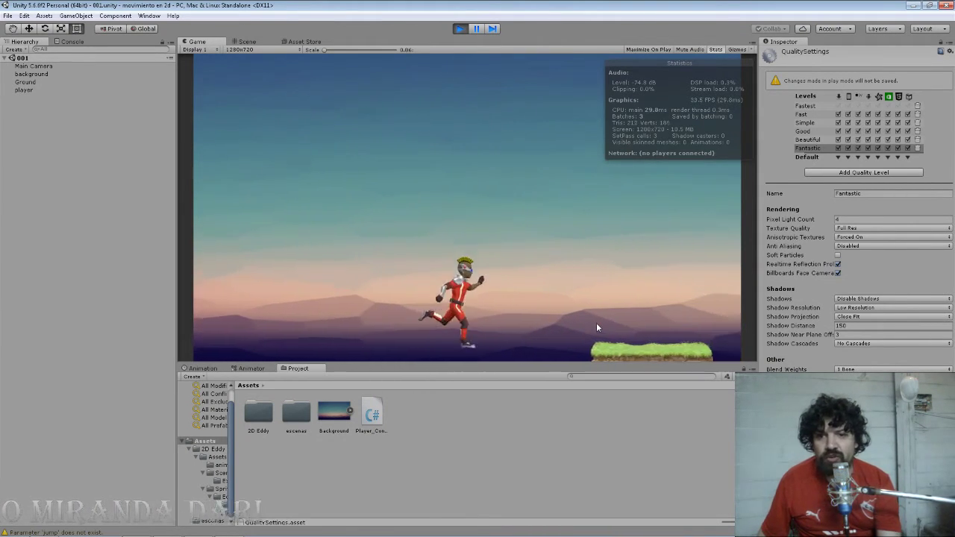
key("Left")
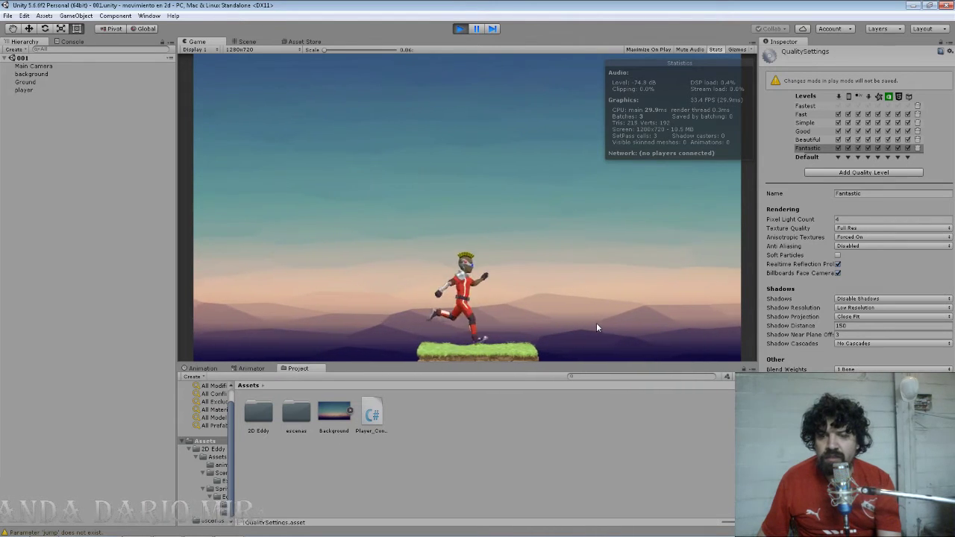
key("Right")
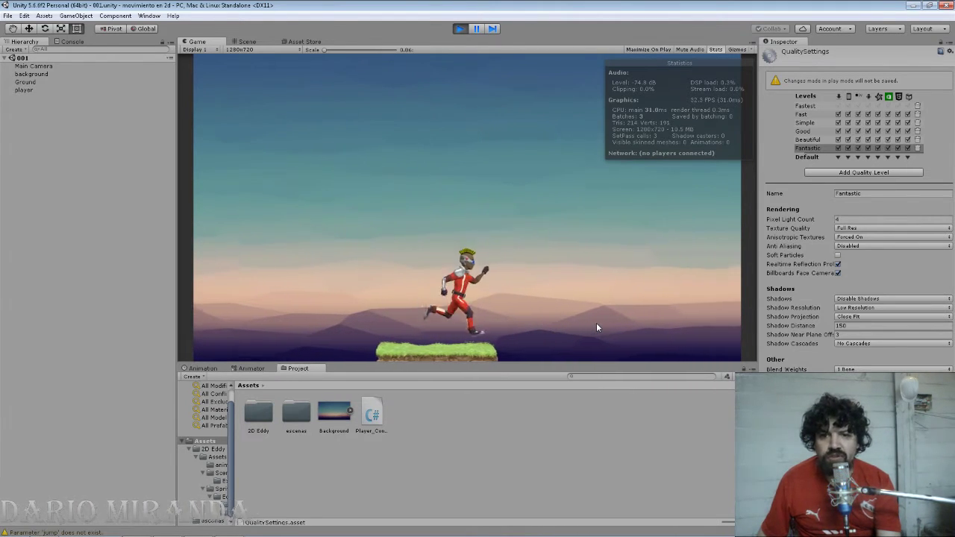
key("Right")
key("Left")
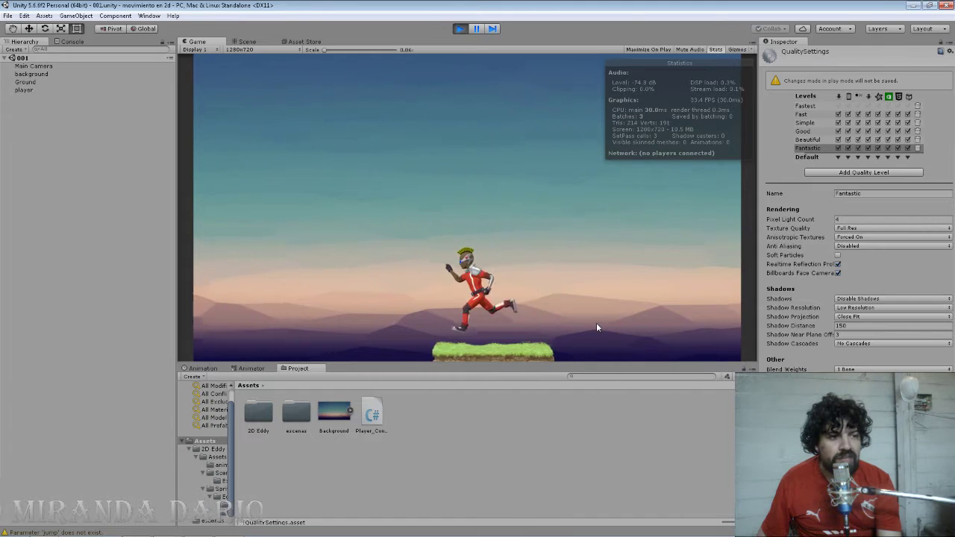
key("Right")
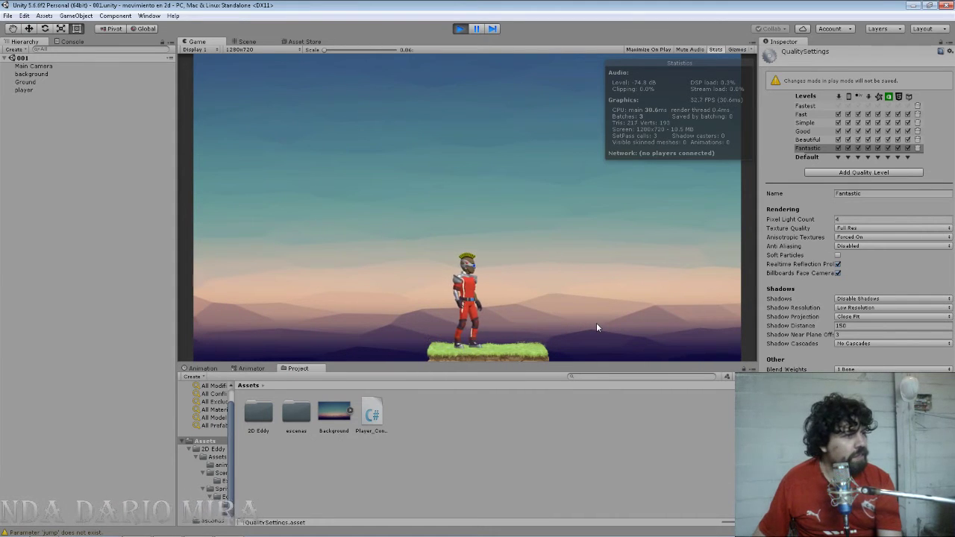
Step: Run the player left and right again, then make him jump with Space
key("Left")
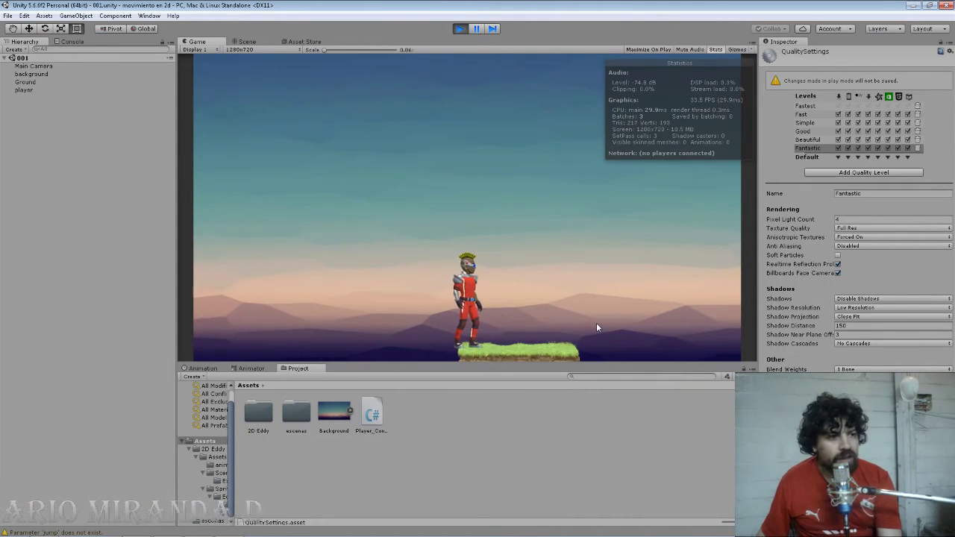
key("Left")
key("Right")
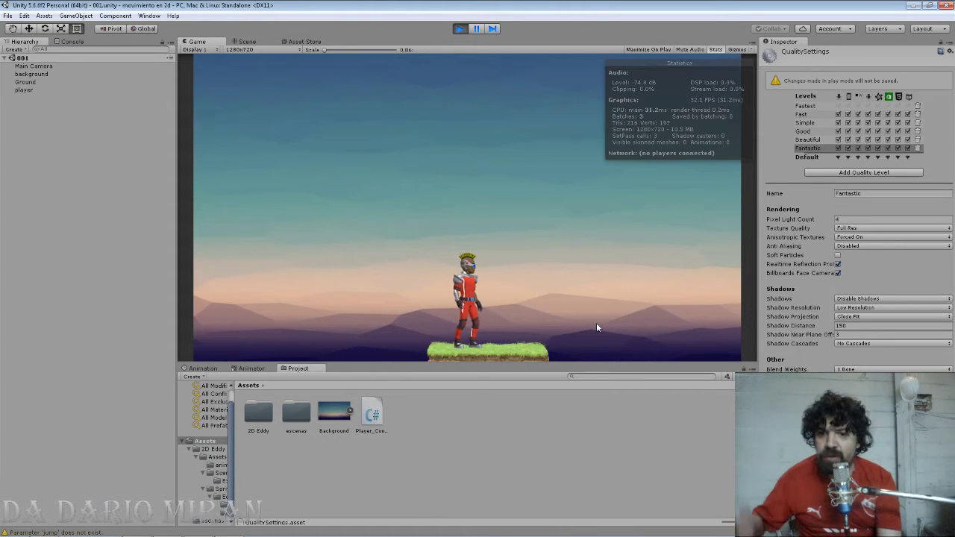
key("Left")
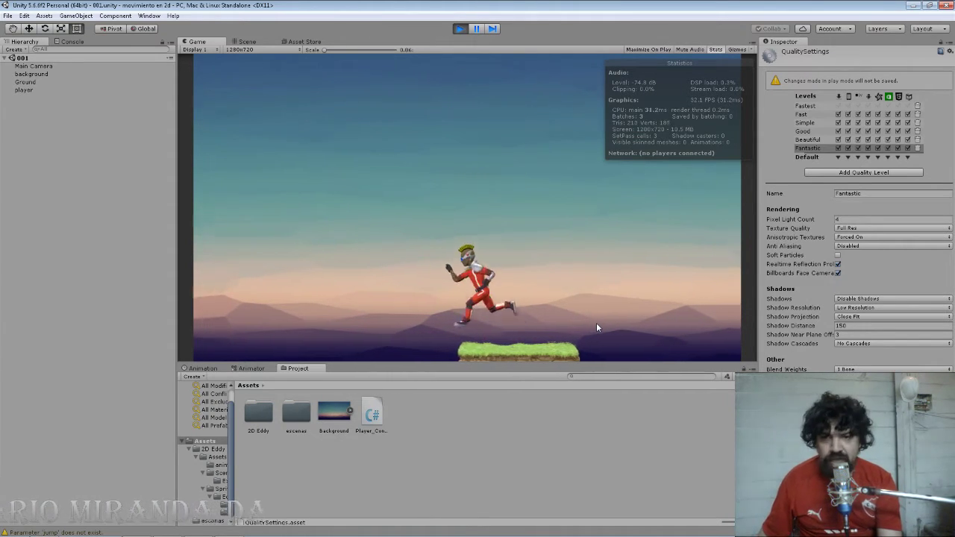
key("Right")
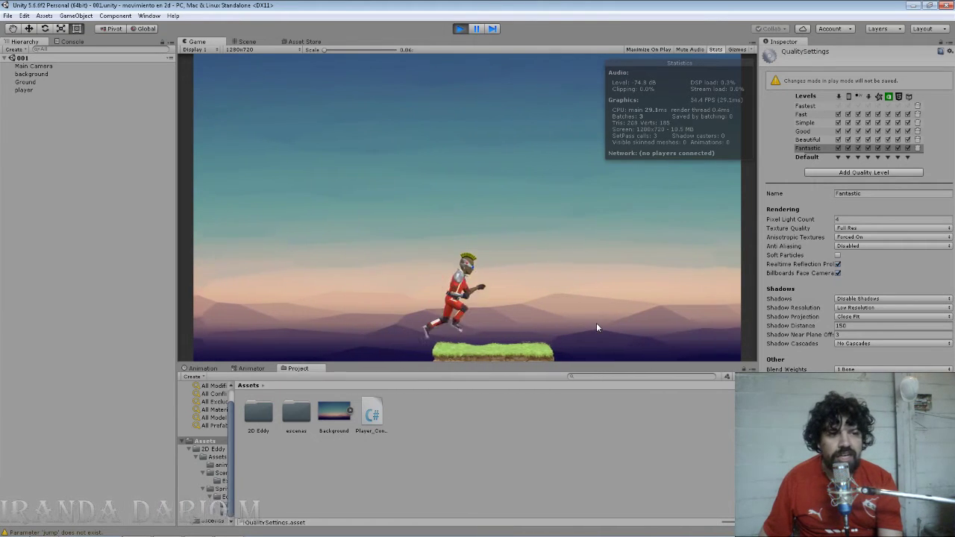
key("space")
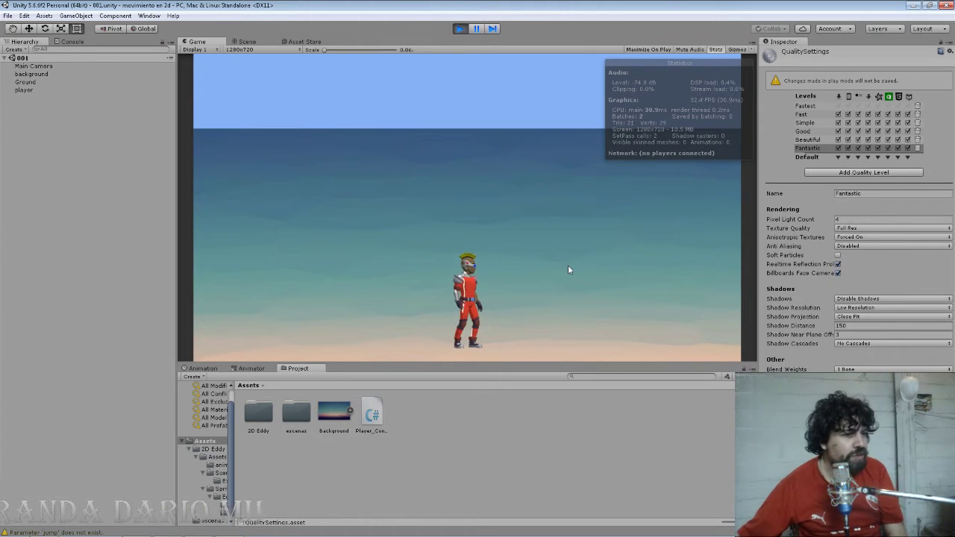
Step: Stop and restart Play mode, then run the player right, left and right again
left_click(461, 31)
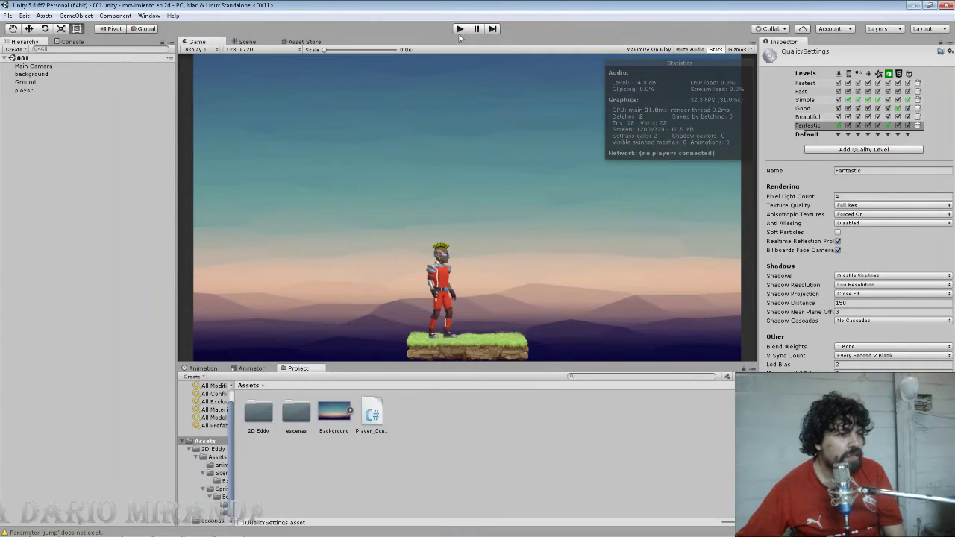
left_click(459, 30)
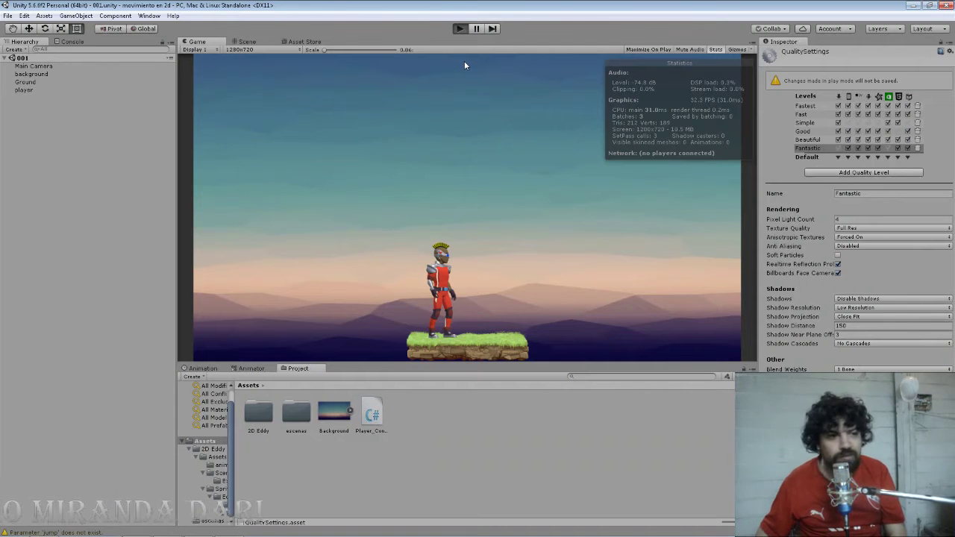
key("Right")
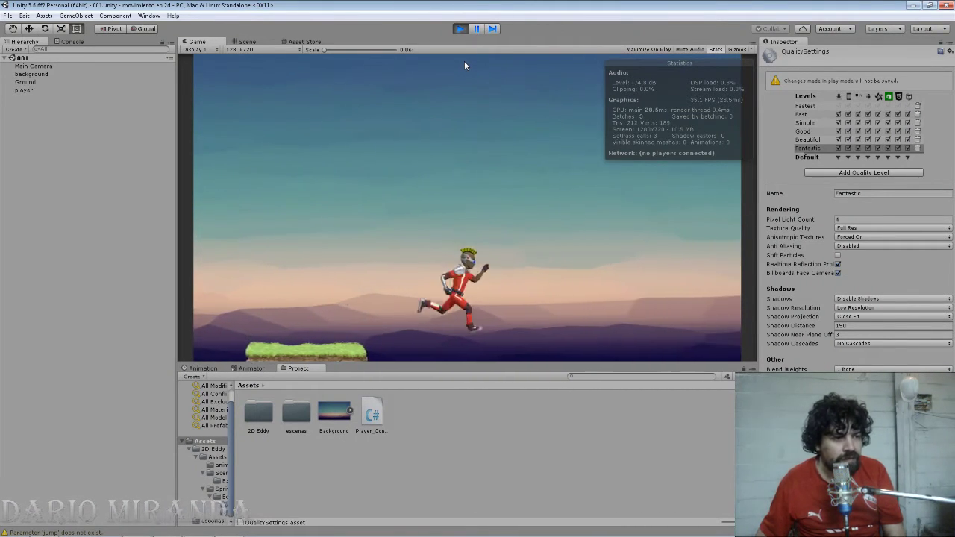
key("Left")
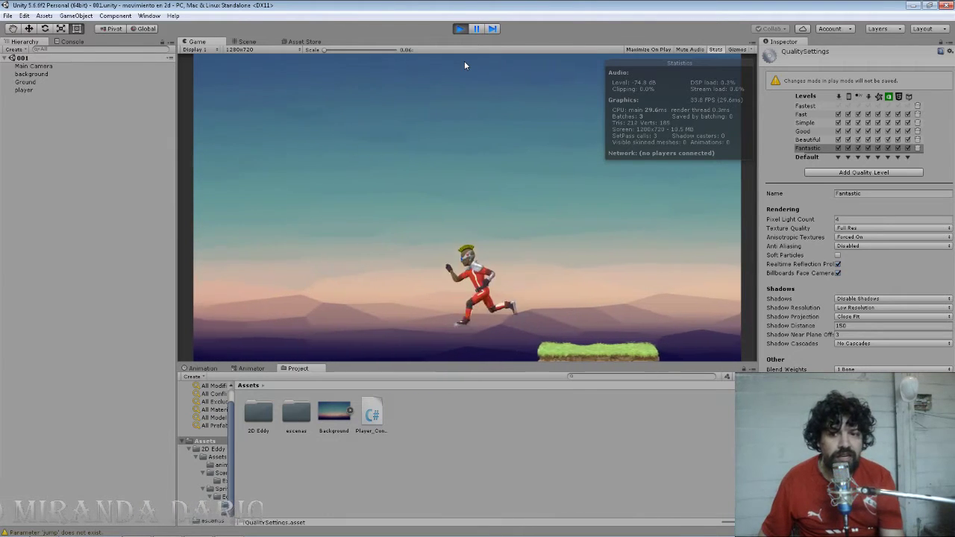
key("Right")
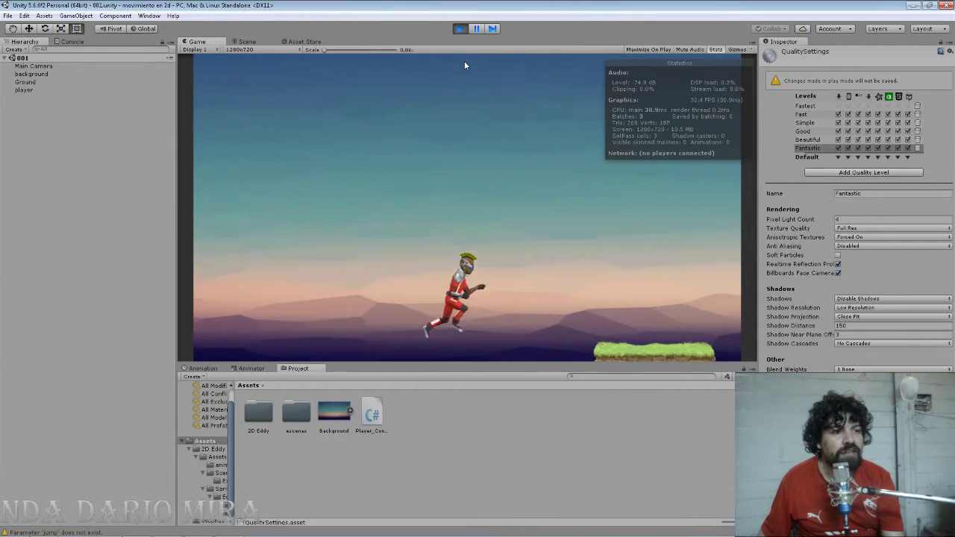
Step: Steer the player alternately left and right over the grass platform
key("Left")
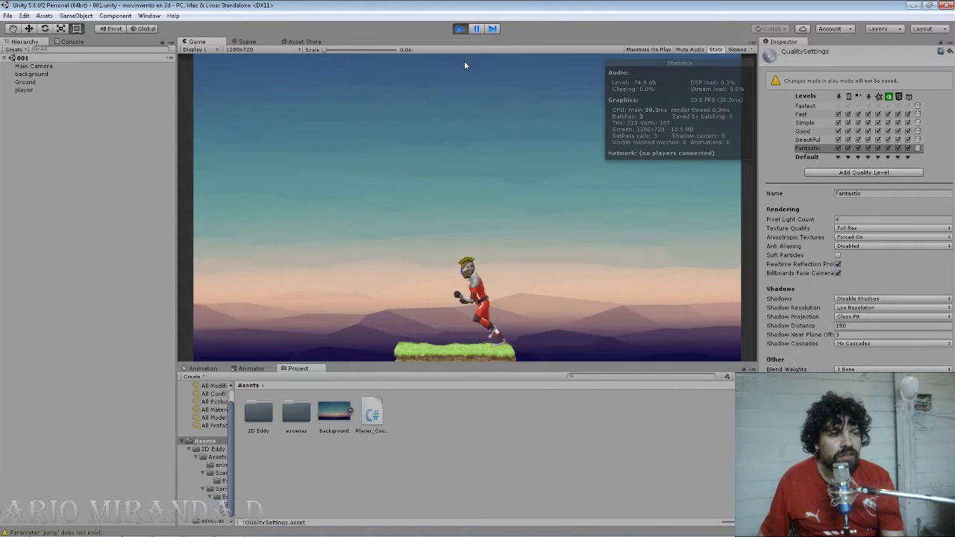
key("Right")
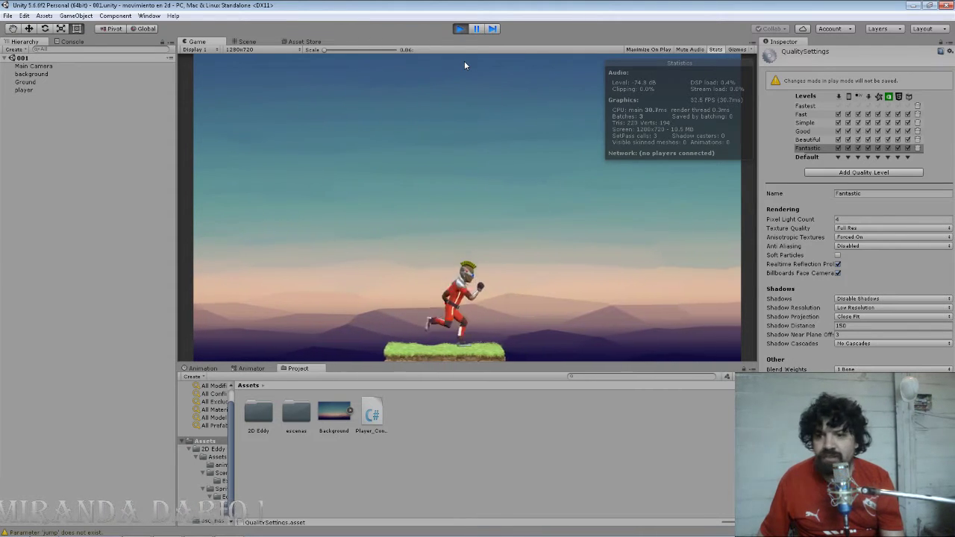
key("Left")
key("Right")
key("Left")
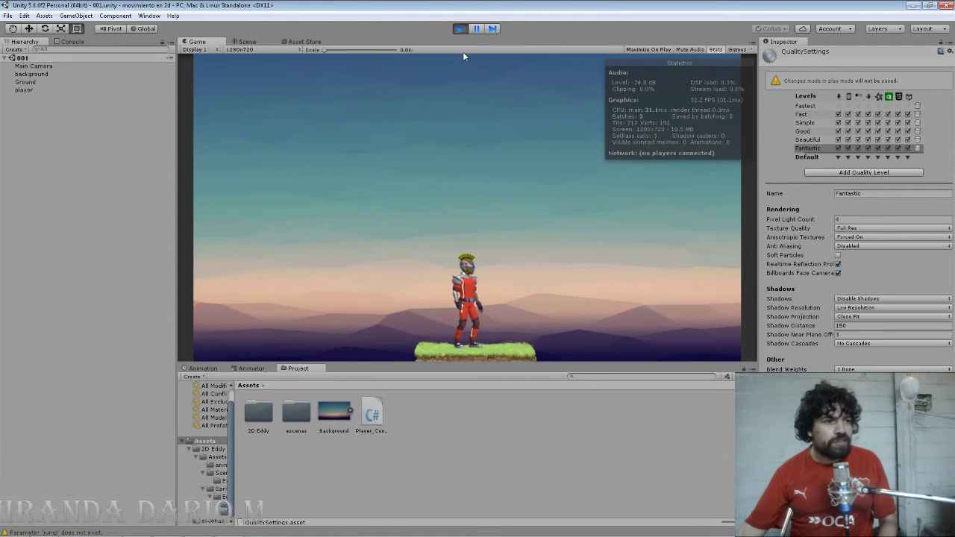
Step: Switch to the Scene view and zoom out to the full mountain backdrop and camera frame
left_click(247, 42)
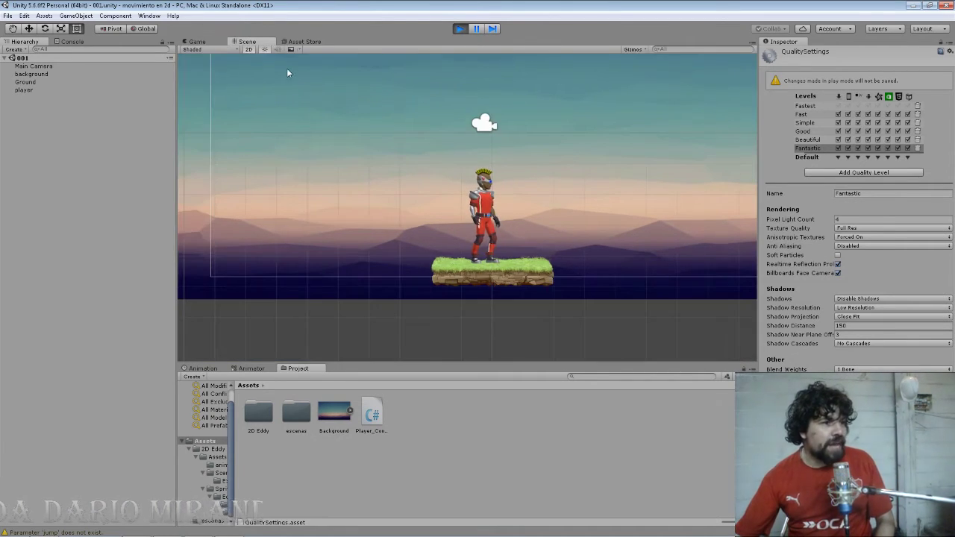
scroll(342, 120, "down", 2)
scroll(339, 123, "down", 2)
scroll(339, 124, "down", 2)
scroll(336, 123, "down", 1)
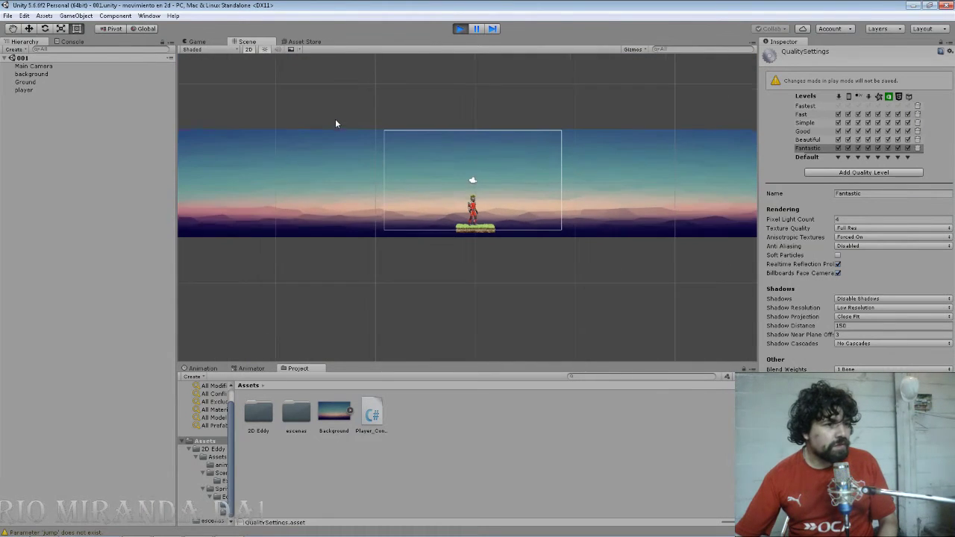
scroll(336, 124, "down", 2)
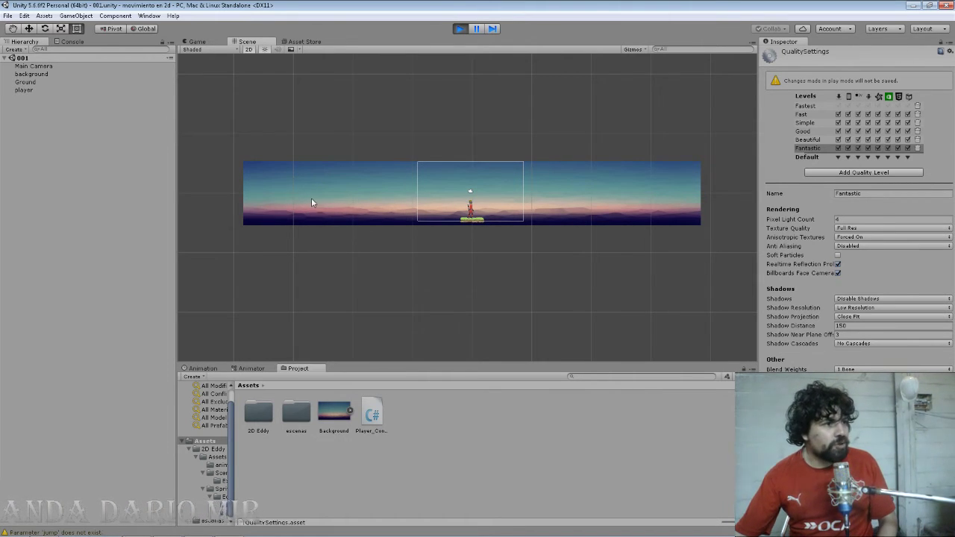
Step: Return to the Game view showing the player idle on the grass platform
left_click(200, 42)
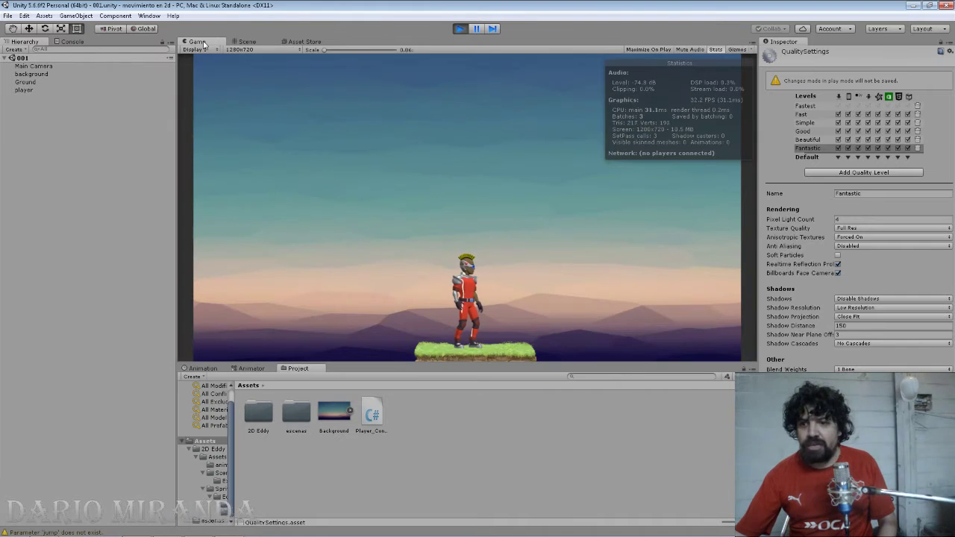